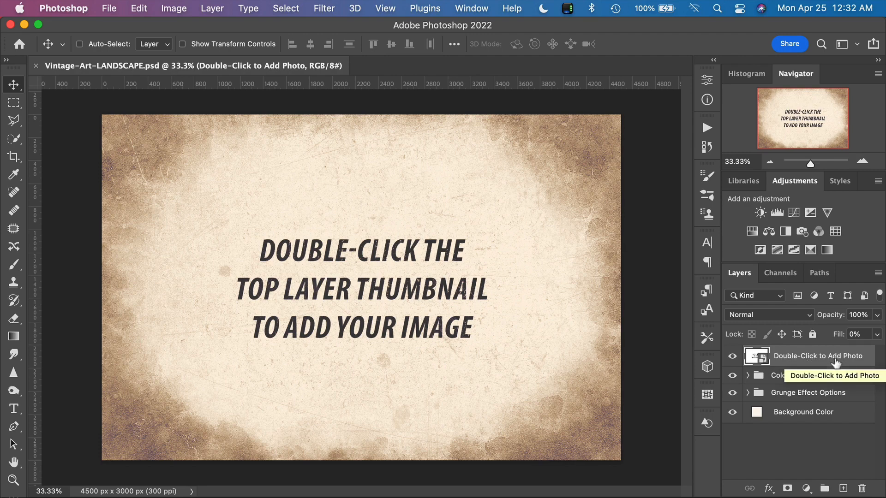
# Step: Open the "Double-Click to Add Photo" smart object and place the library-of-congress photo in it as an embedded image
pyautogui.doubleClick(752, 359)
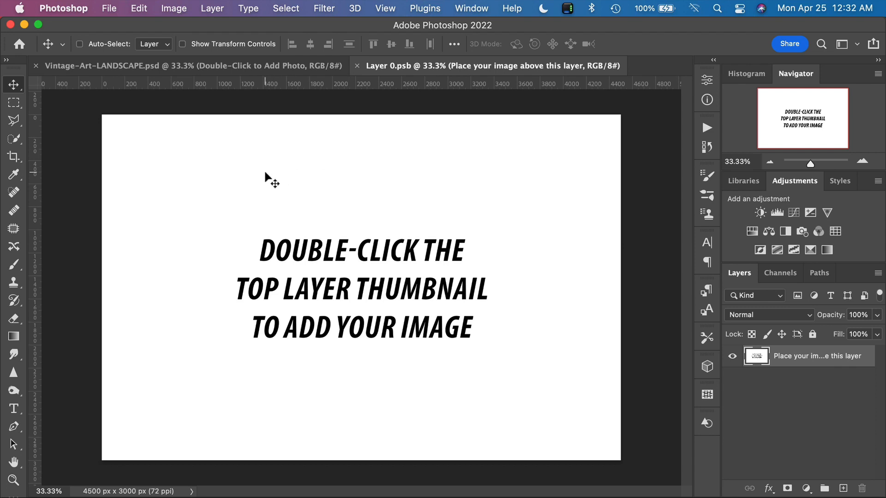
pyautogui.click(108, 9)
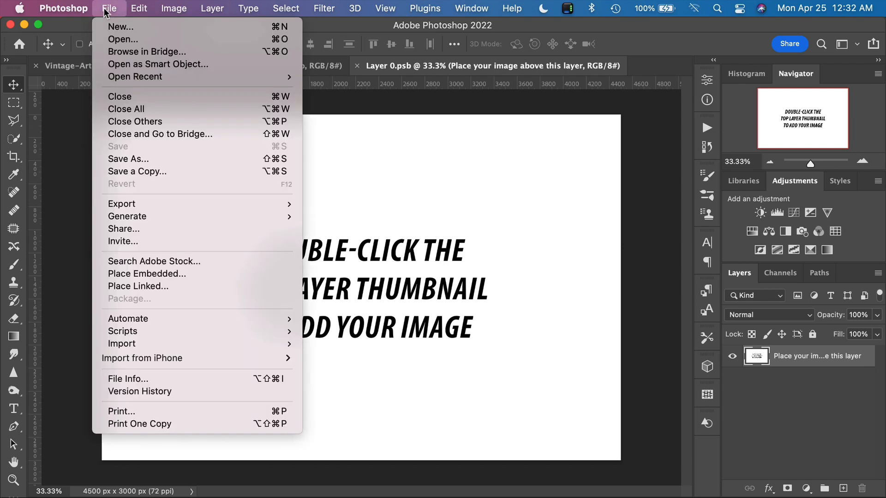
pyautogui.click(206, 274)
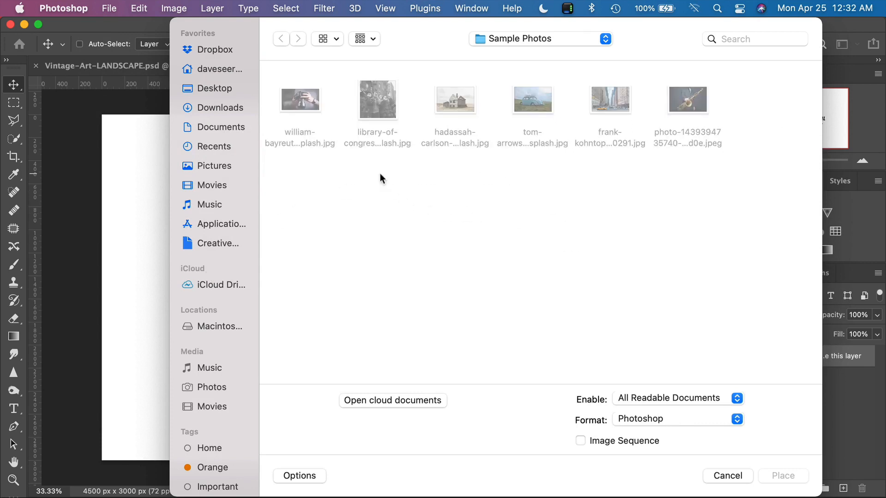
pyautogui.click(378, 104)
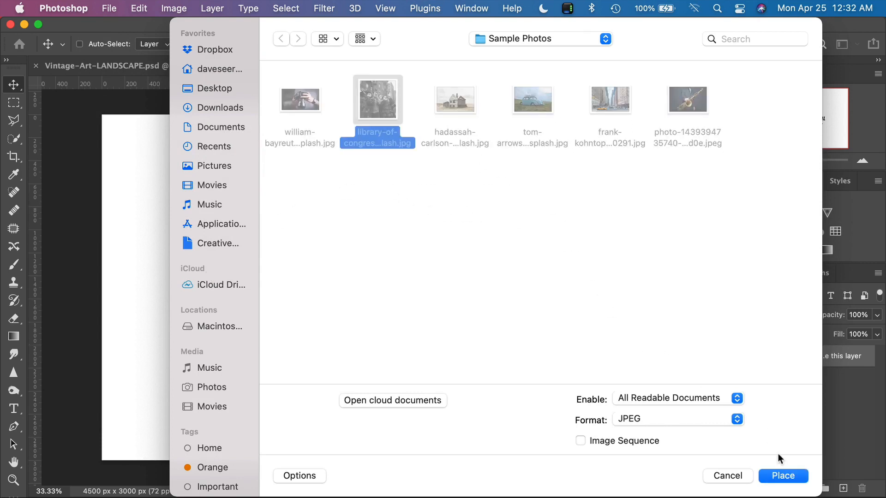
pyautogui.click(783, 476)
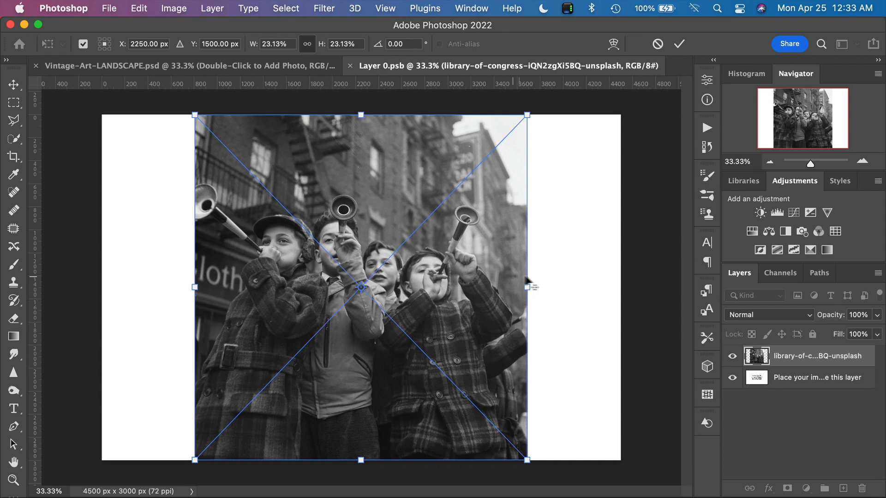
# Step: Enlarge the placed photo to about 40% so it covers the canvas, shifted slightly down, and save and close the smart object
pyautogui.moveTo(530, 288); pyautogui.dragTo(678, 288)
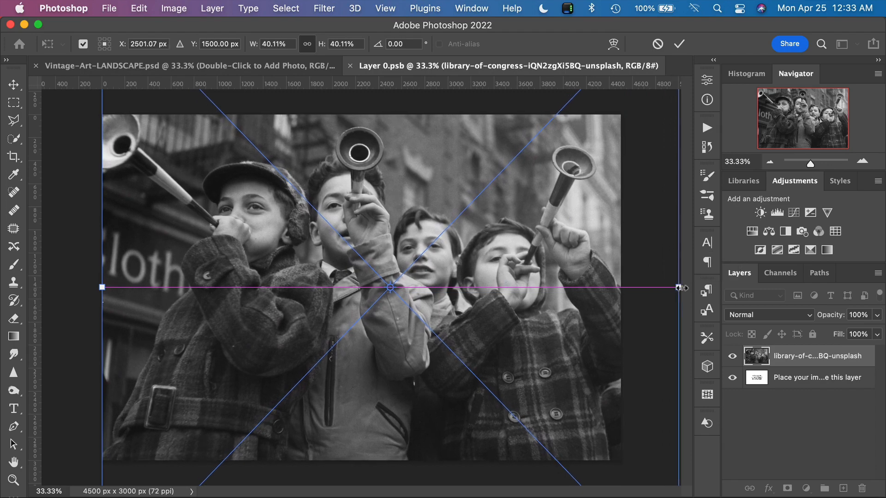
pyautogui.moveTo(596, 246)
pyautogui.mouseDown()
pyautogui.moveTo(597, 267)
pyautogui.moveTo(591, 257)
pyautogui.mouseUp()
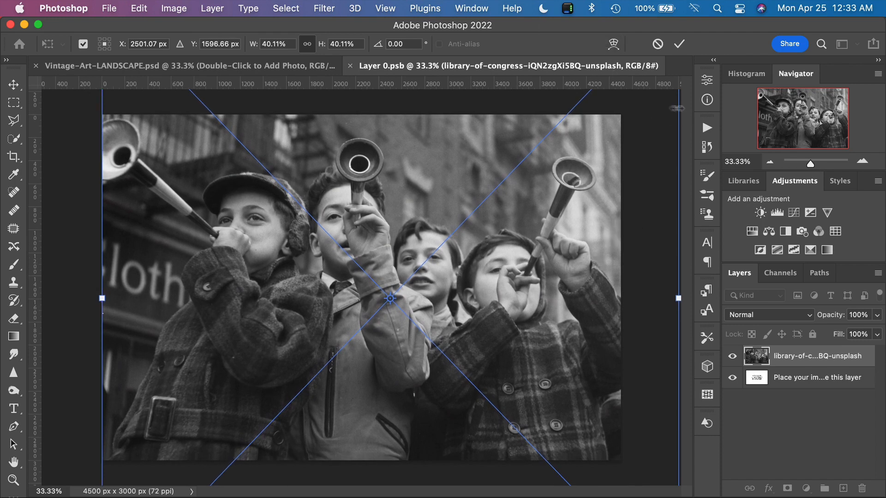
pyautogui.click(685, 47)
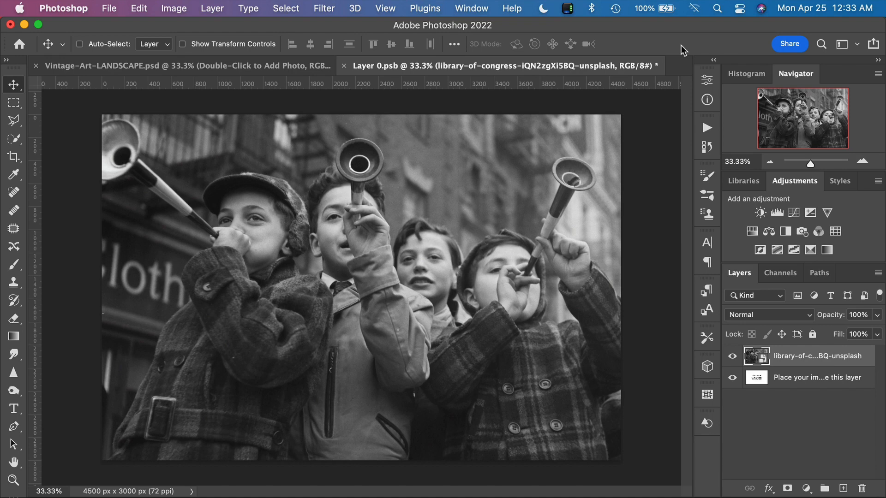
pyautogui.click(344, 66)
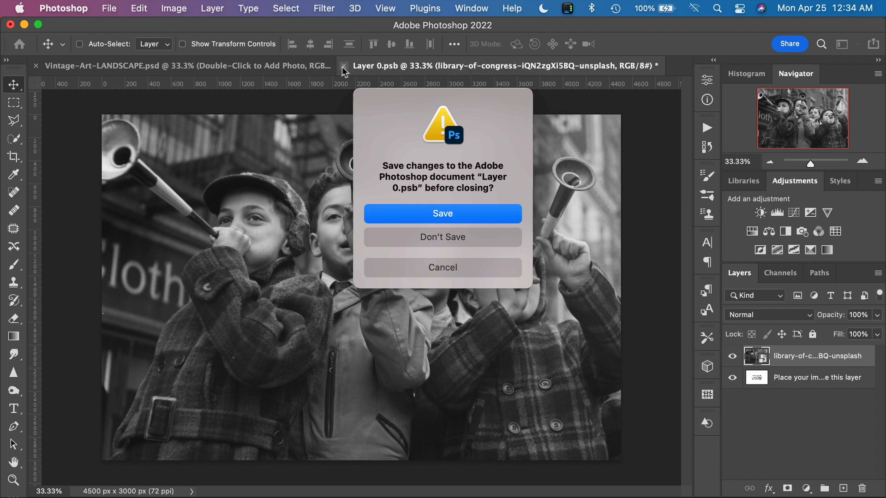
pyautogui.click(472, 215)
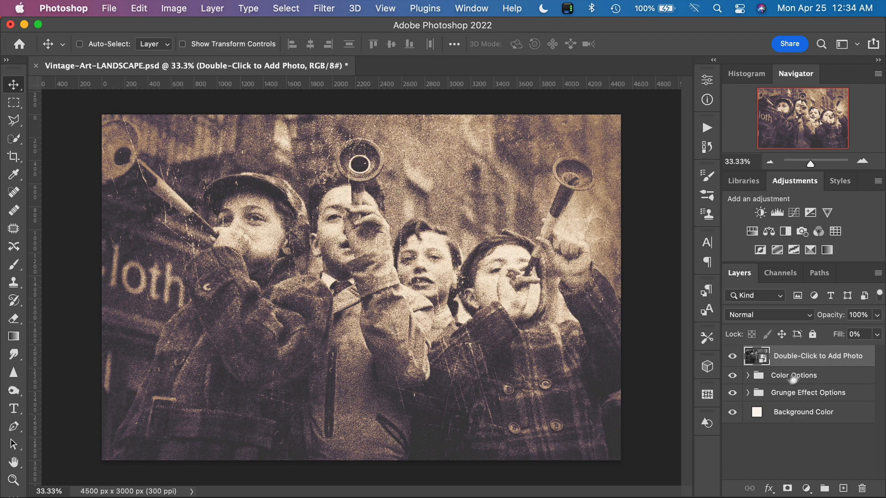
# Step: In the Color Options group, hide Color Option 1 and preview Color Options 2, 3 and 4 one at a time
pyautogui.click(748, 376)
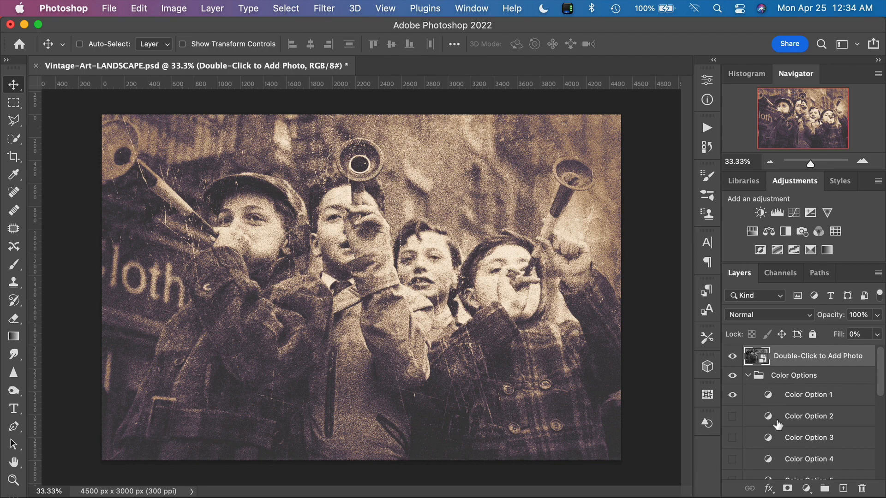
pyautogui.scroll(-3, 778, 425)
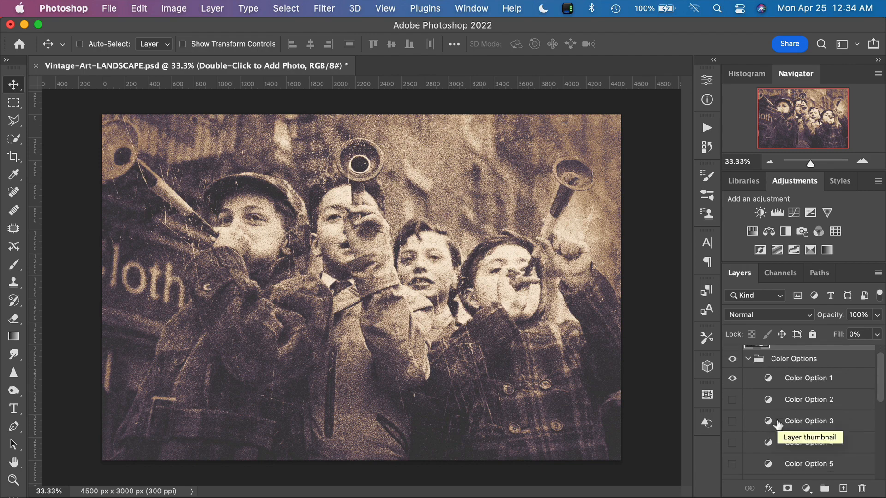
pyautogui.scroll(-6, 778, 424)
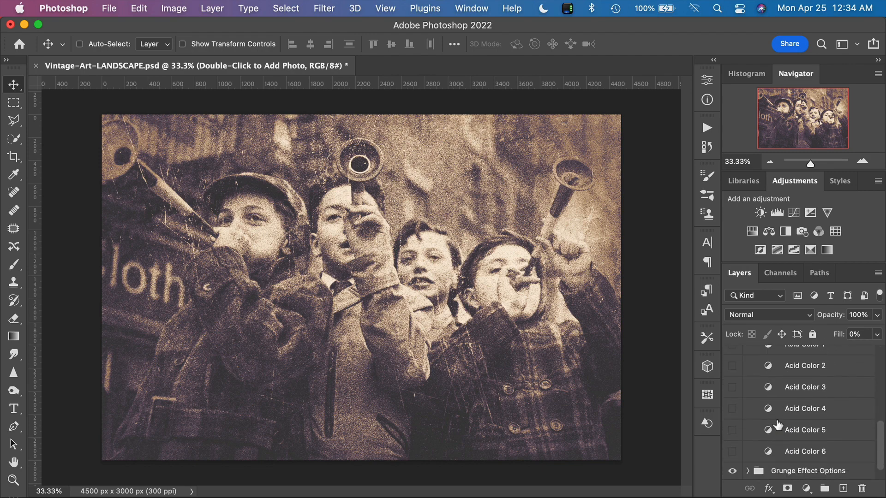
pyautogui.scroll(6, 778, 424)
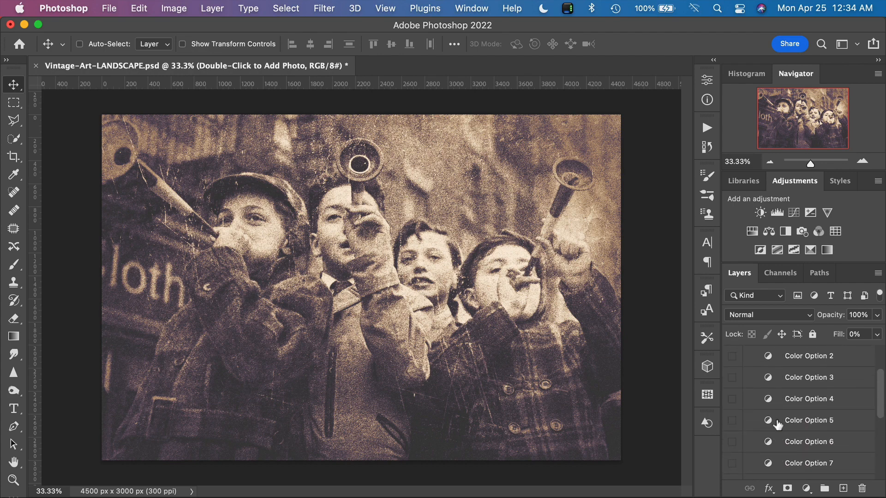
pyautogui.scroll(2, 777, 425)
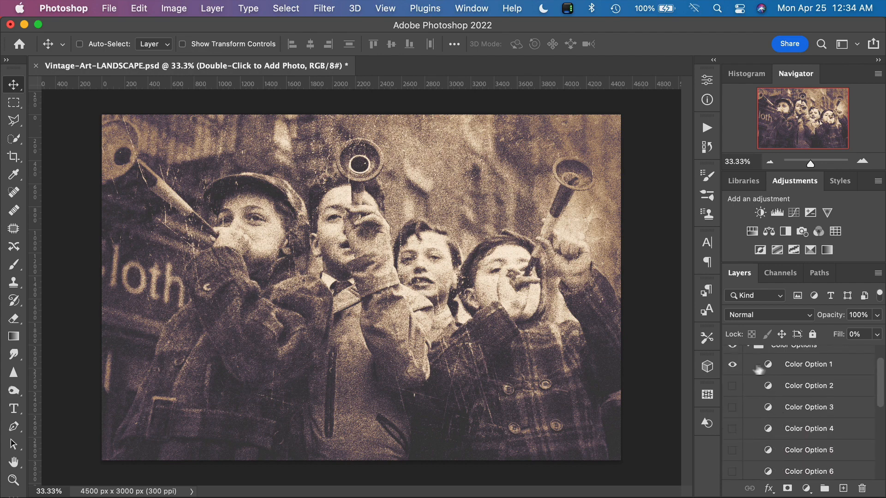
pyautogui.click(732, 365)
pyautogui.click(732, 387)
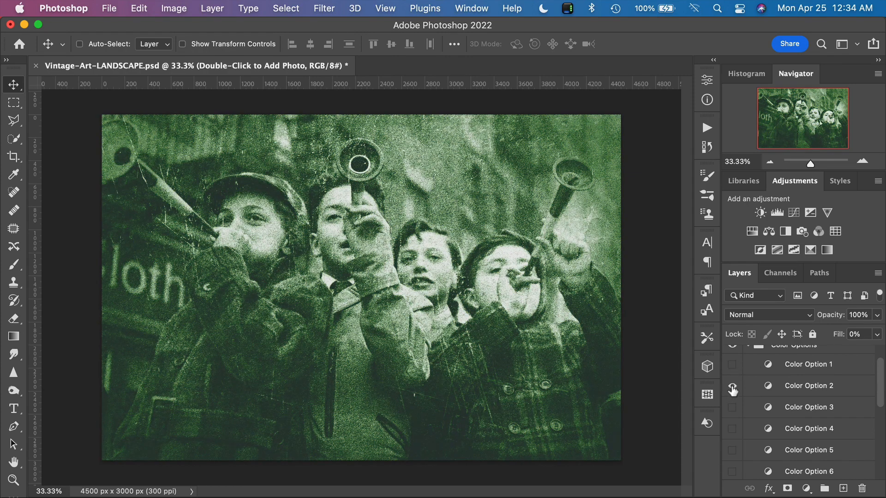
pyautogui.click(733, 387)
pyautogui.click(732, 408)
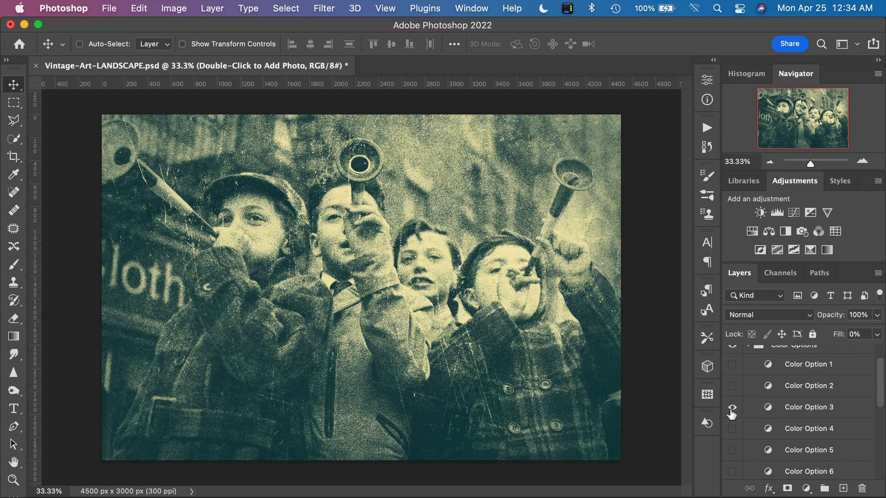
pyautogui.click(732, 408)
pyautogui.click(732, 429)
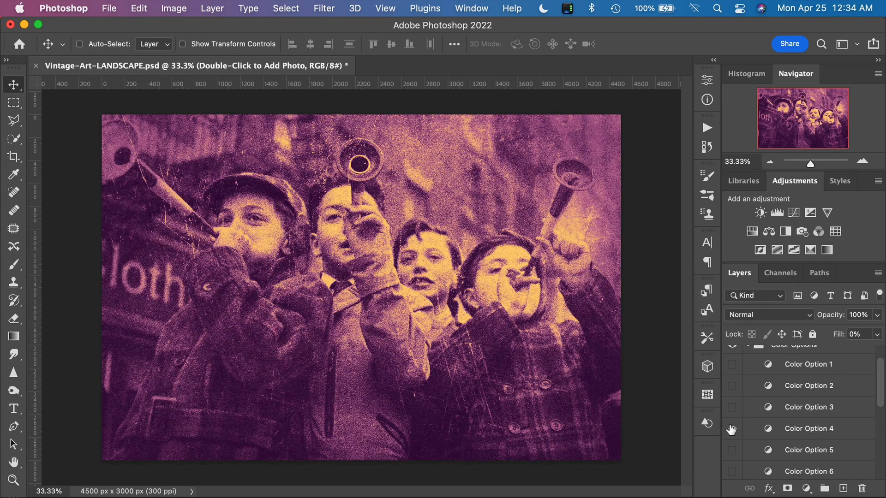
pyautogui.click(732, 429)
# Step: Preview the Acid Color 1, 2, 3, 4 and 6 layers one at a time, hiding each one again
pyautogui.scroll(-5, 732, 430)
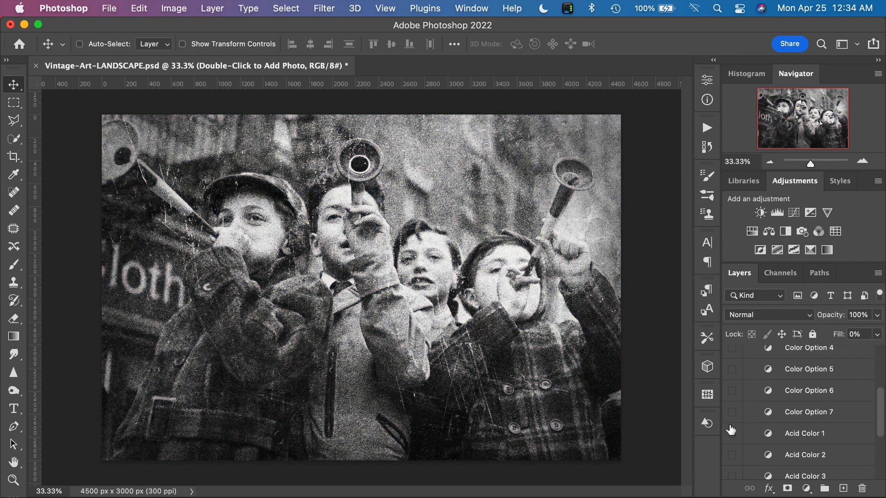
pyautogui.scroll(-2, 731, 429)
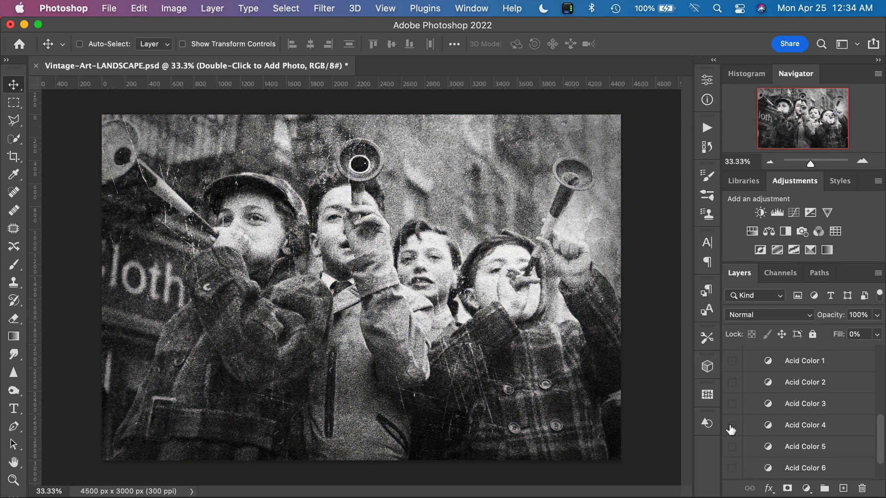
pyautogui.click(733, 363)
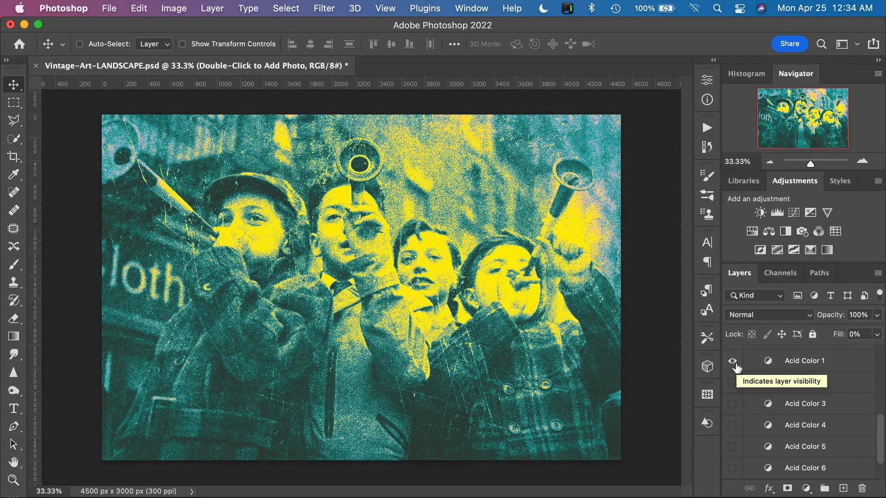
pyautogui.click(732, 362)
pyautogui.click(732, 383)
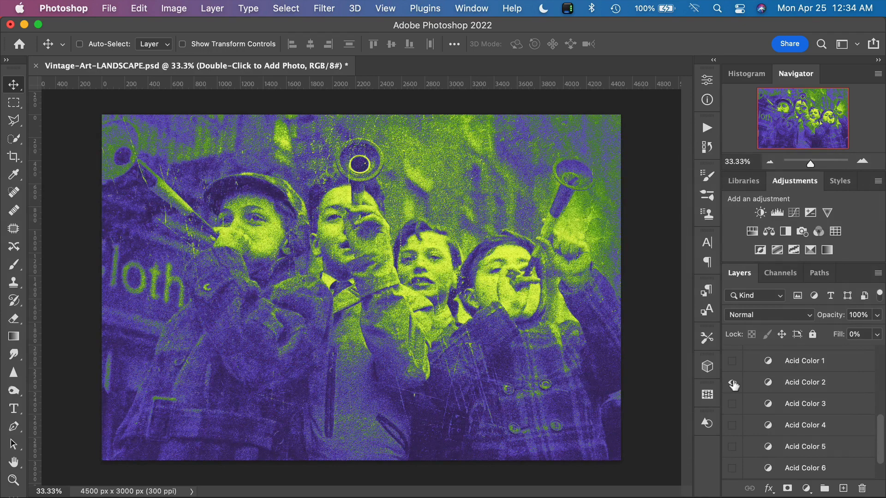
pyautogui.click(733, 383)
pyautogui.click(732, 405)
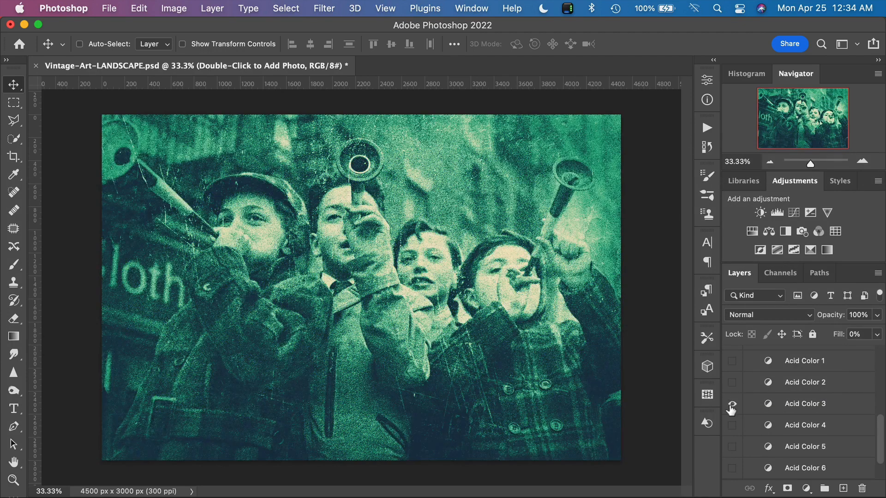
pyautogui.click(732, 405)
pyautogui.click(733, 425)
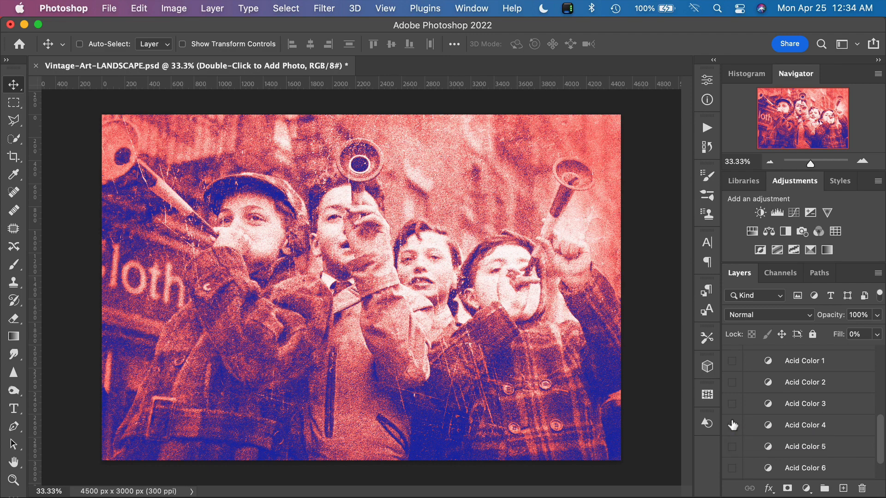
pyautogui.click(733, 425)
pyautogui.scroll(-1, 738, 434)
pyautogui.click(733, 448)
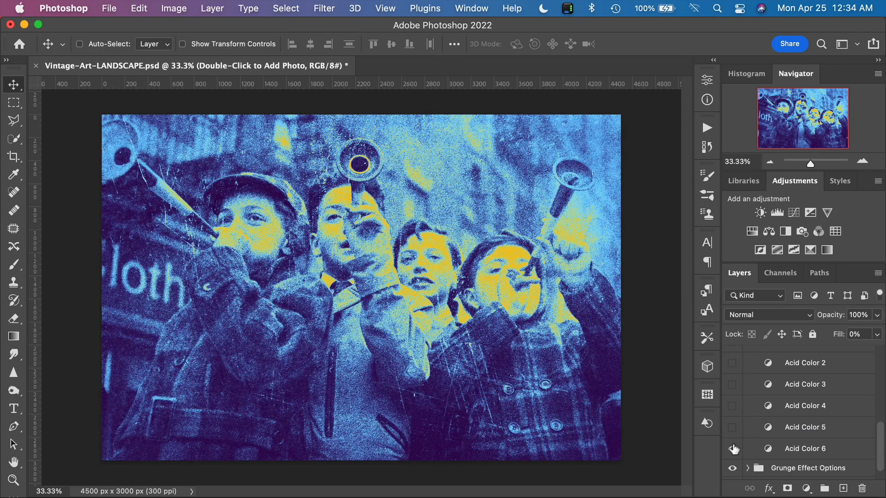
pyautogui.click(732, 448)
# Step: Show the Acid Color 5 layer and open its gradient map in the Gradient Editor
pyautogui.click(732, 428)
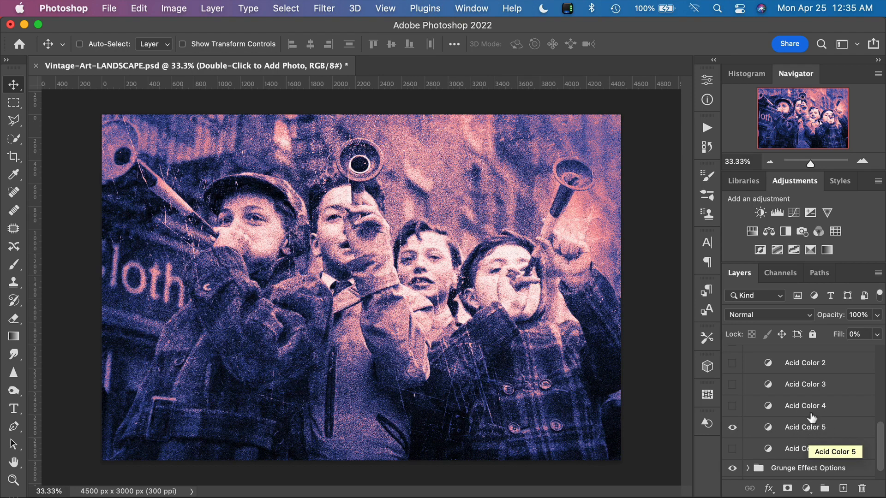
pyautogui.doubleClick(764, 431)
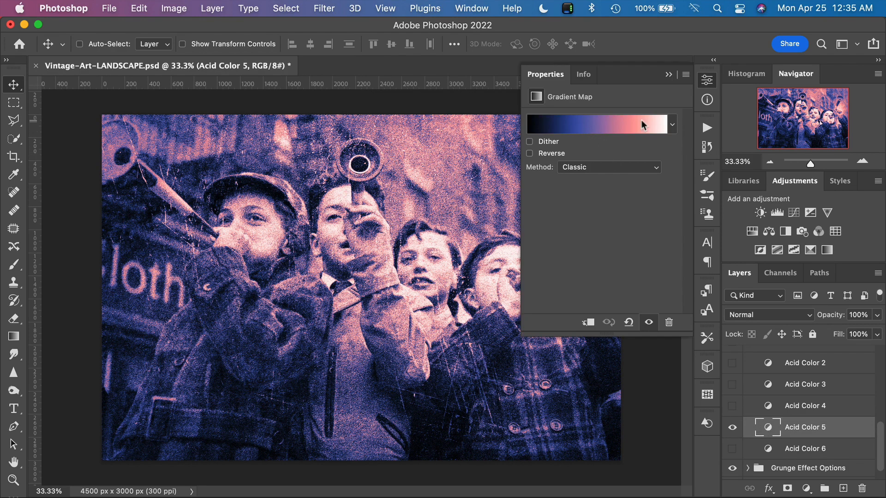
pyautogui.click(596, 122)
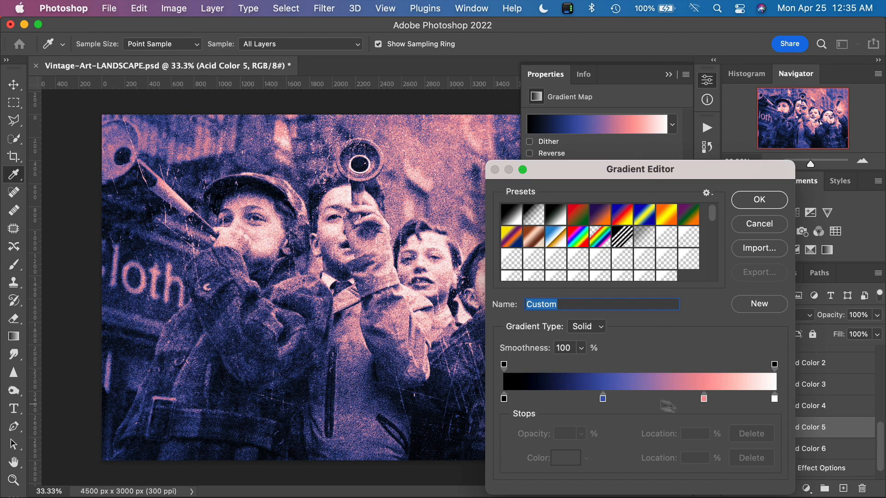
# Step: Try green 22e034, blue 1d75a7, purple 541da7 and olive 9e9240 for the gradient's pink color stop, and discard the color change
pyautogui.click(704, 400)
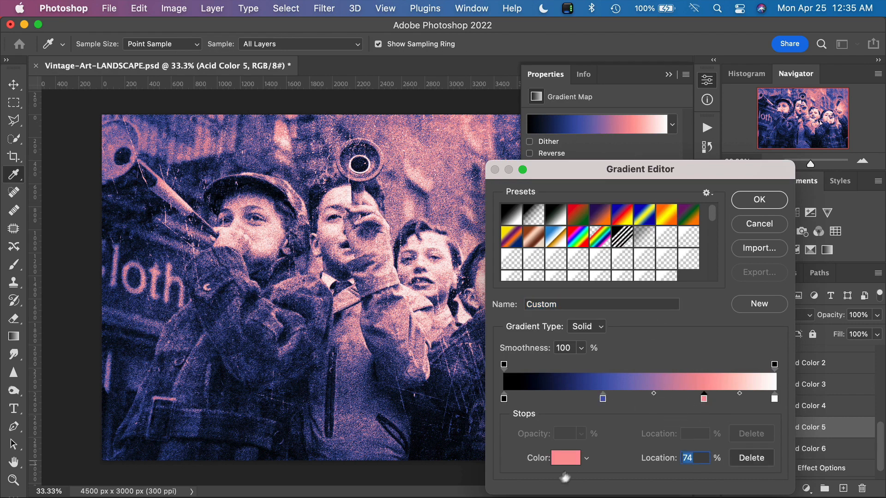
pyautogui.click(554, 460)
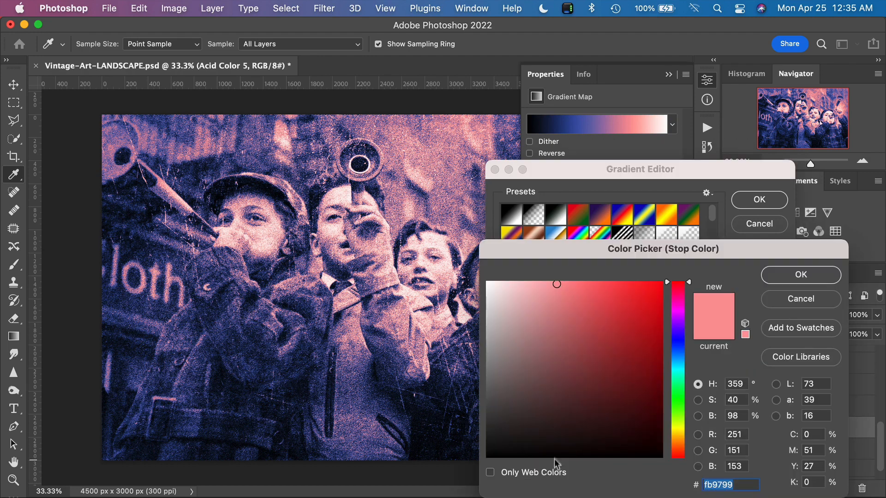
pyautogui.moveTo(681, 356); pyautogui.dragTo(684, 400)
pyautogui.click(636, 303)
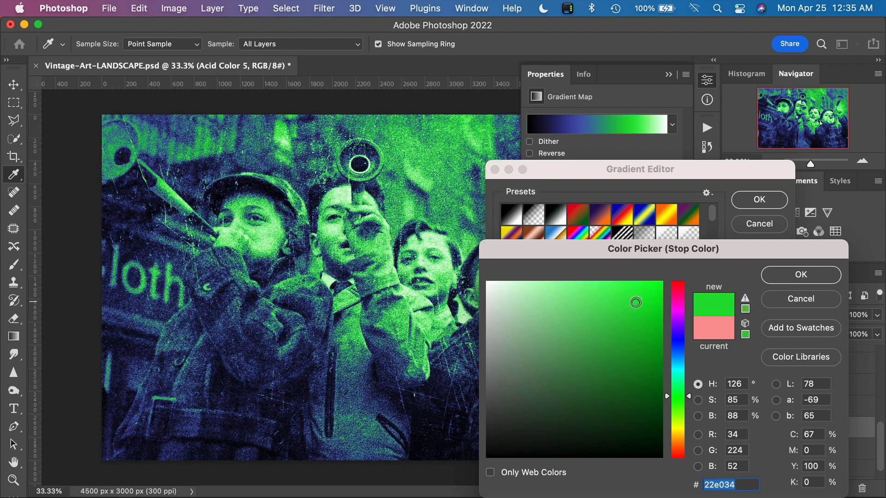
pyautogui.click(633, 342)
pyautogui.click(675, 359)
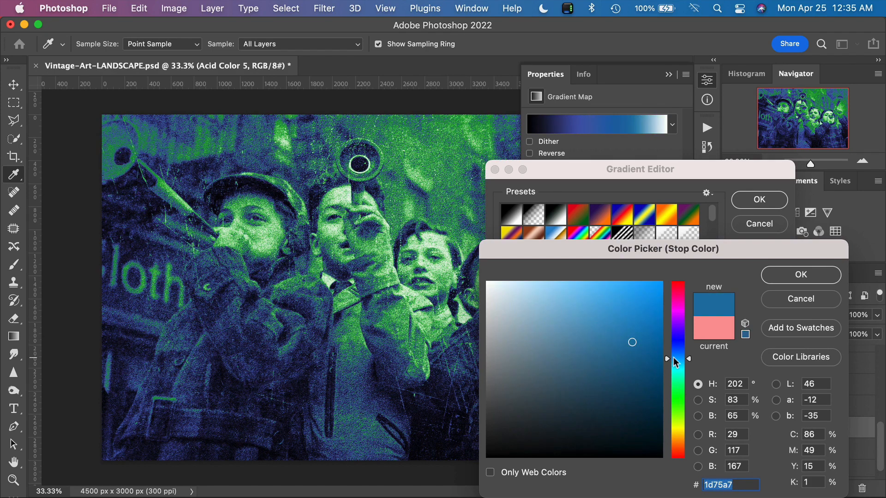
pyautogui.moveTo(674, 358); pyautogui.dragTo(675, 328)
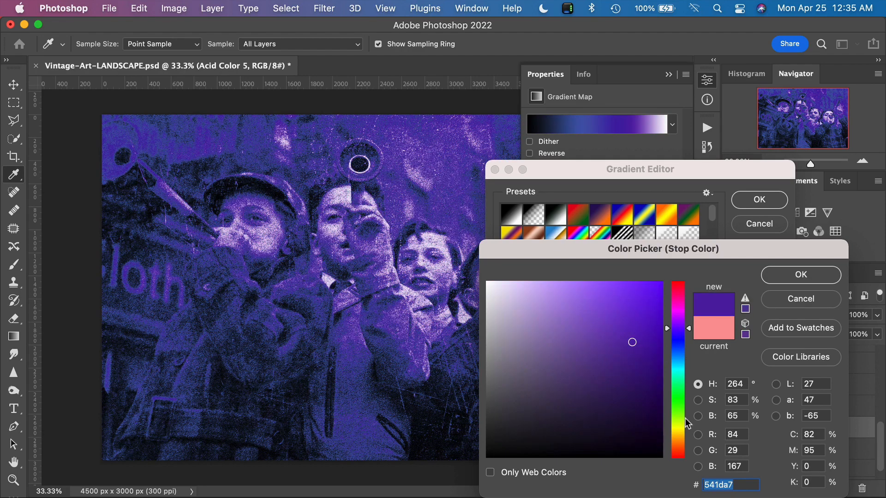
pyautogui.click(679, 432)
pyautogui.click(606, 372)
pyautogui.click(592, 348)
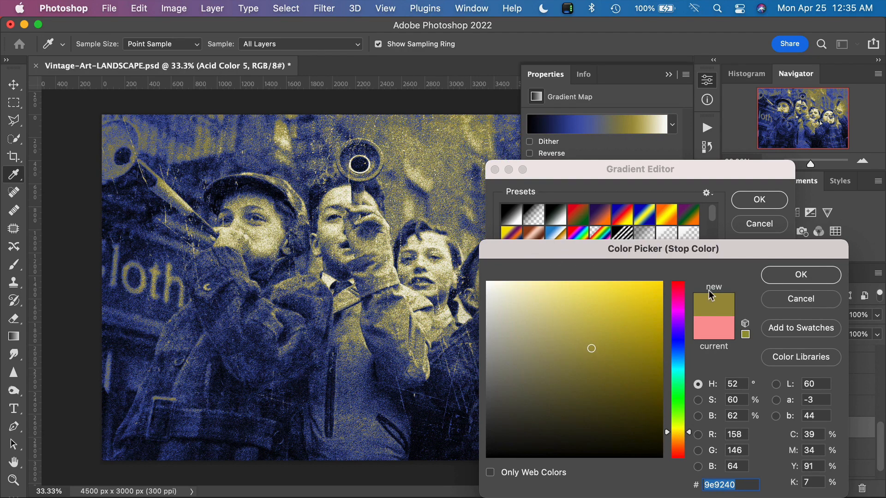
pyautogui.click(805, 299)
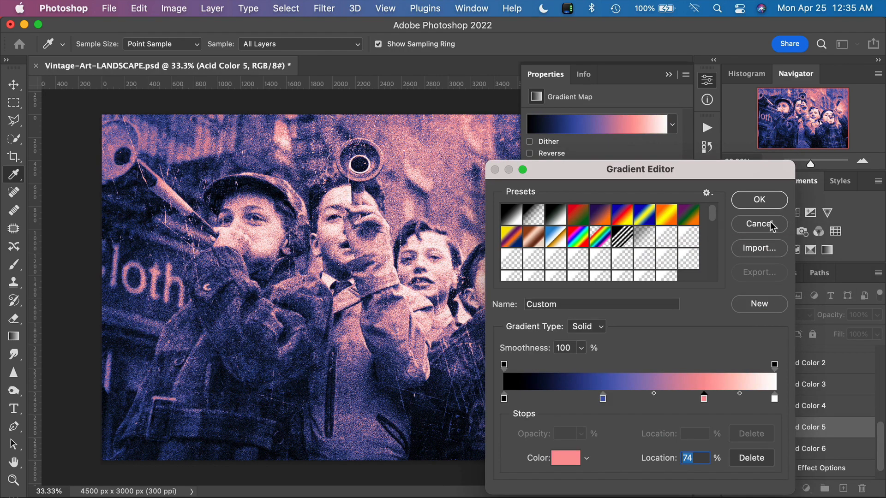
# Step: Close the Gradient Editor without saving, and switch the visible color layer from Acid Color 5 to Color Option 1
pyautogui.click(770, 223)
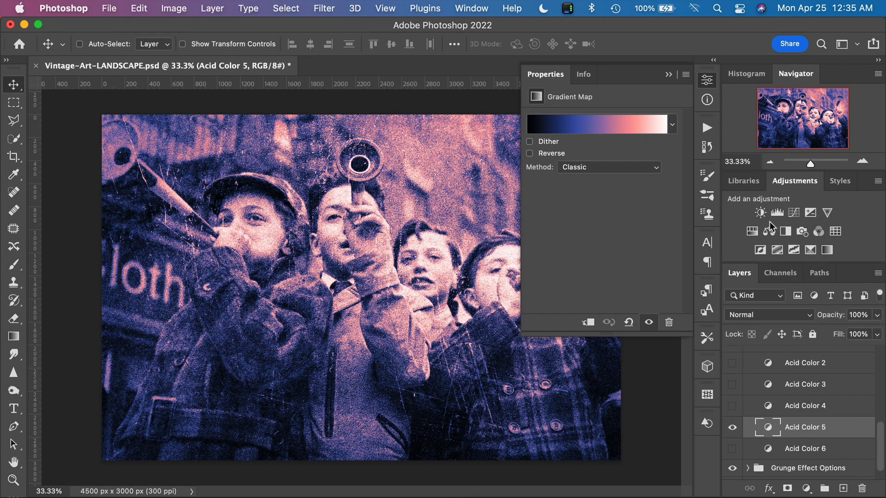
pyautogui.click(733, 427)
pyautogui.scroll(5, 776, 409)
pyautogui.scroll(3, 777, 409)
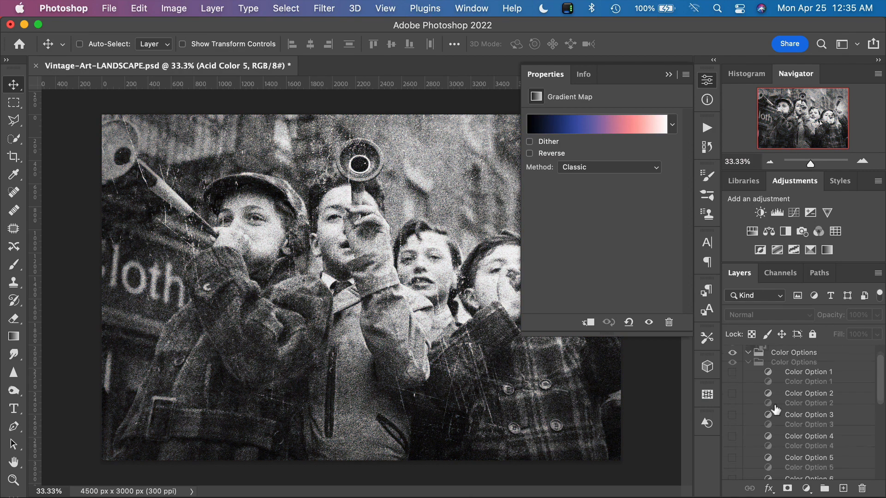
pyautogui.click(732, 392)
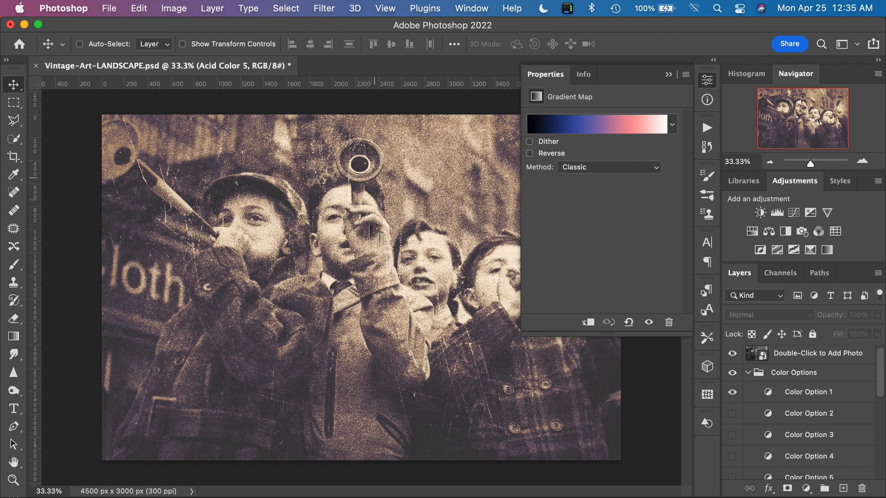
pyautogui.click(748, 373)
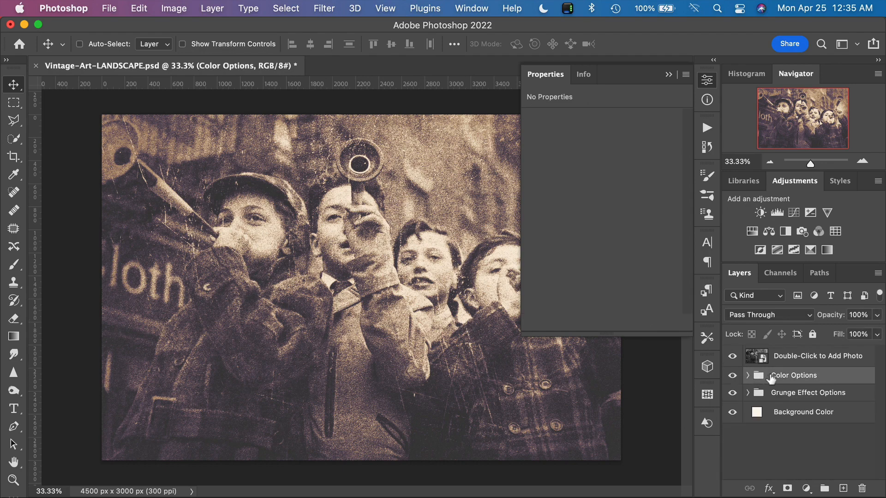
# Step: In the Grunge Effect Options group, set the Noise Layer's opacity to 31%
pyautogui.click(748, 392)
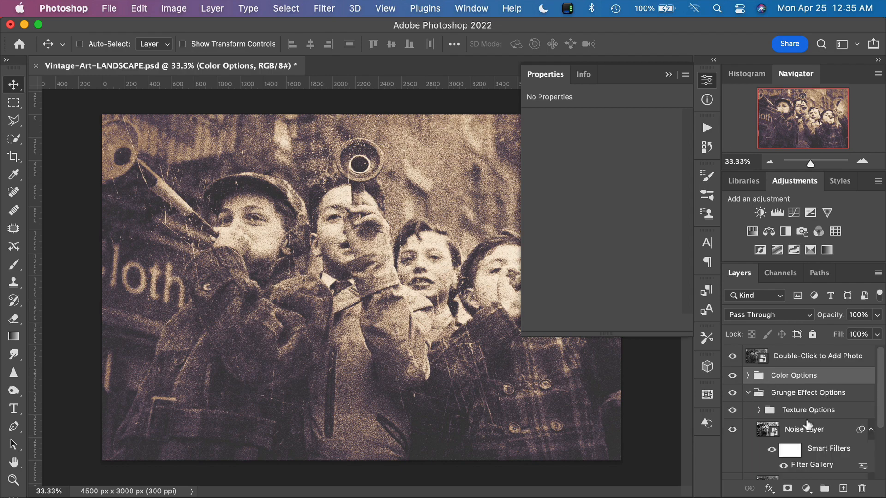
pyautogui.scroll(-3, 808, 423)
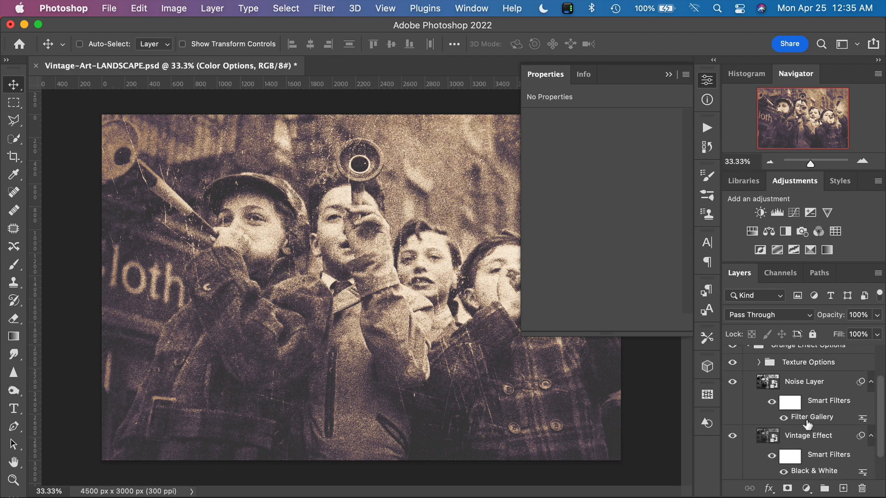
pyautogui.click(805, 386)
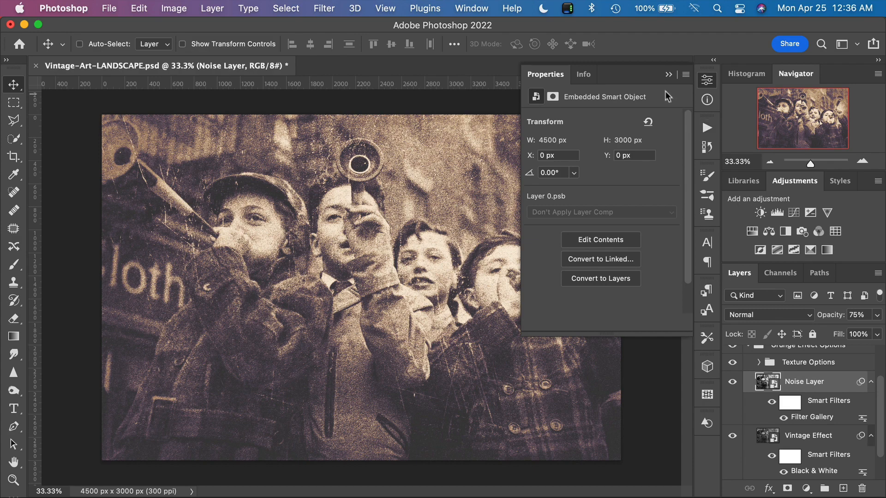
pyautogui.click(667, 77)
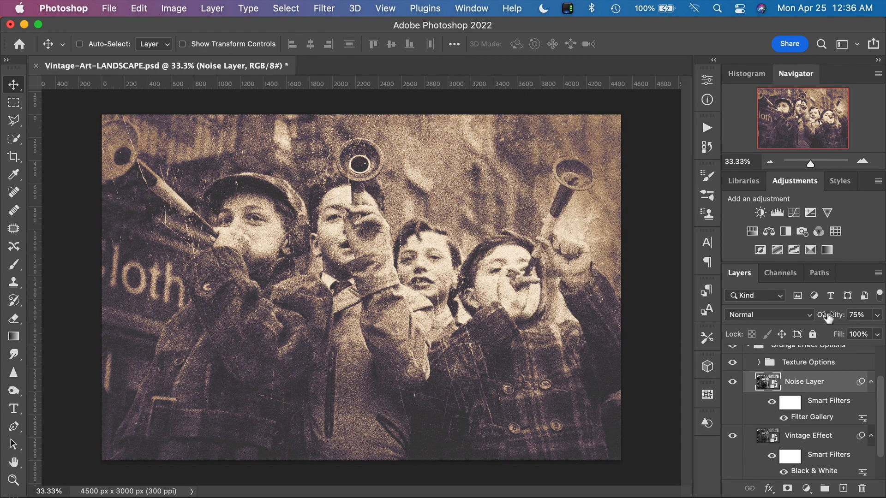
pyautogui.moveTo(828, 318); pyautogui.dragTo(804, 318)
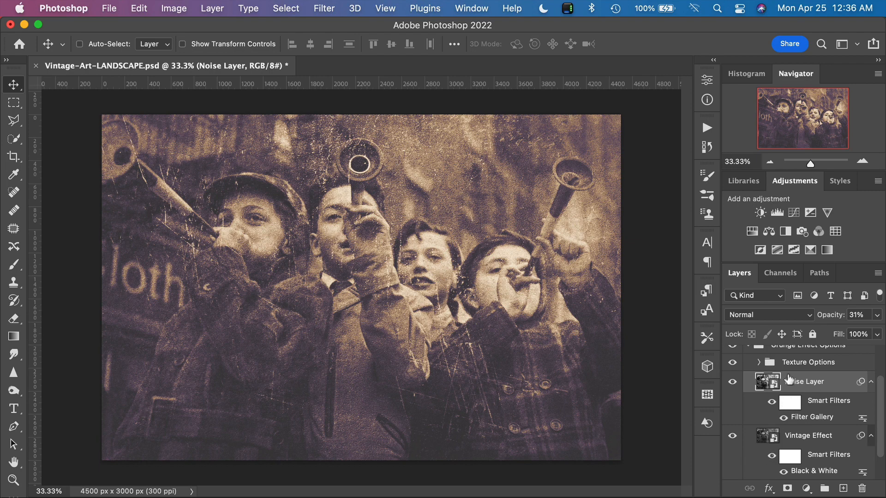
# Step: In the Texture Options group, preview the image without the Grungy Texture layer and set that layer's opacity to 46%
pyautogui.click(758, 362)
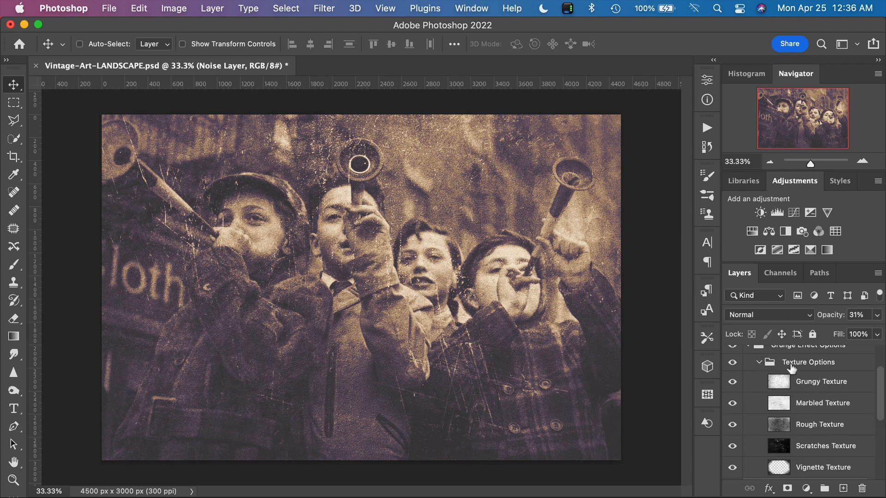
pyautogui.scroll(-1, 807, 417)
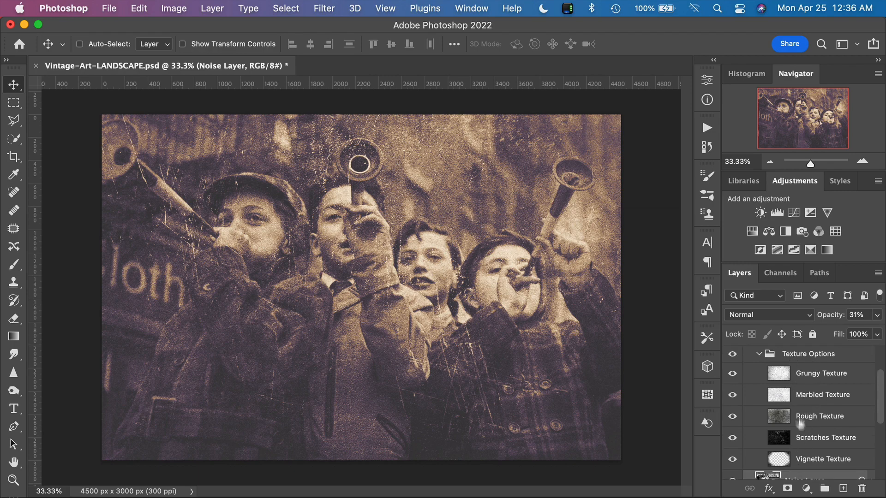
pyautogui.click(734, 376)
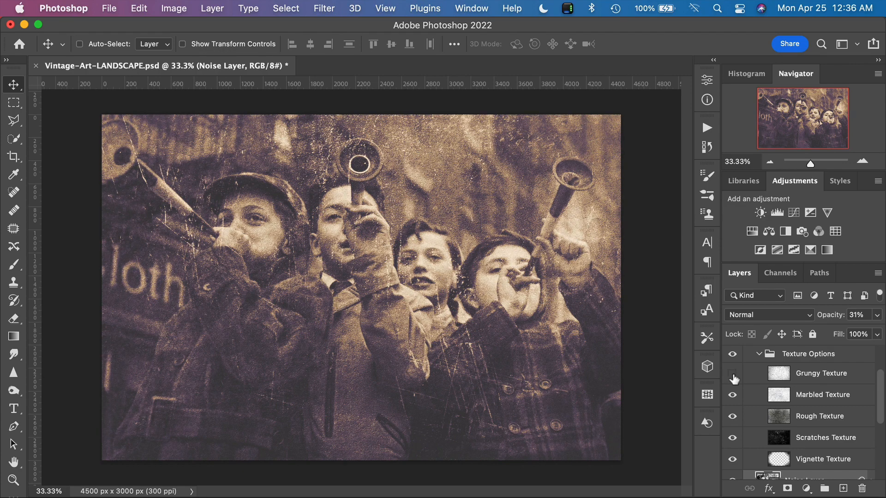
pyautogui.click(733, 375)
pyautogui.click(797, 379)
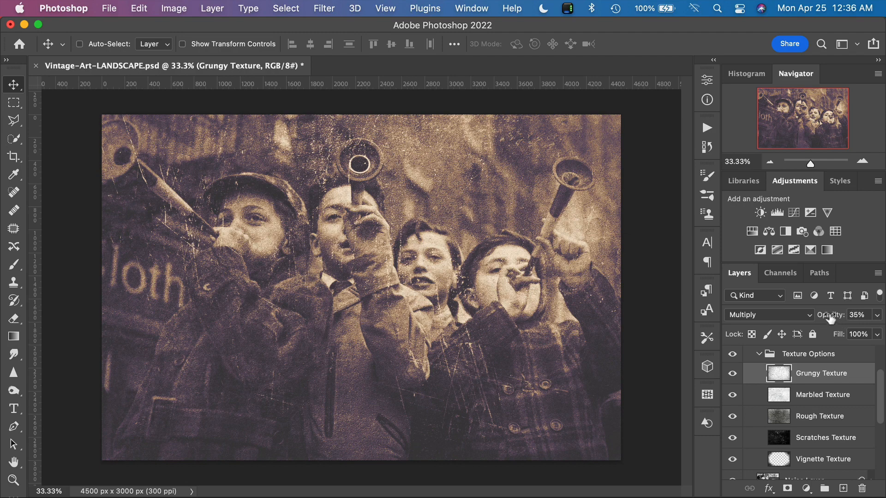
pyautogui.moveTo(829, 319)
pyautogui.mouseDown()
pyautogui.moveTo(876, 318)
pyautogui.moveTo(833, 320)
pyautogui.mouseUp()
# Step: Hide the Marbled Texture layer and compare the image with and without the Rough Texture layer, leaving Rough Texture visible
pyautogui.click(731, 417)
pyautogui.click(730, 417)
pyautogui.click(731, 418)
pyautogui.click(730, 418)
pyautogui.click(731, 417)
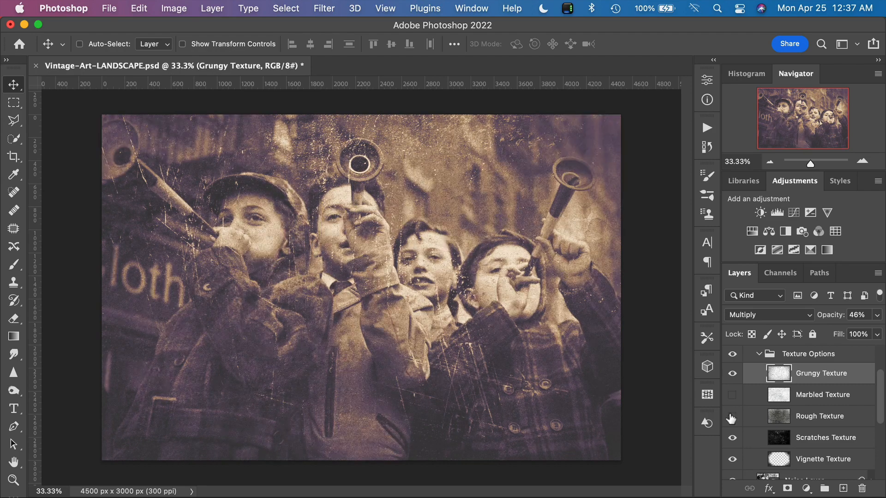
pyautogui.click(731, 418)
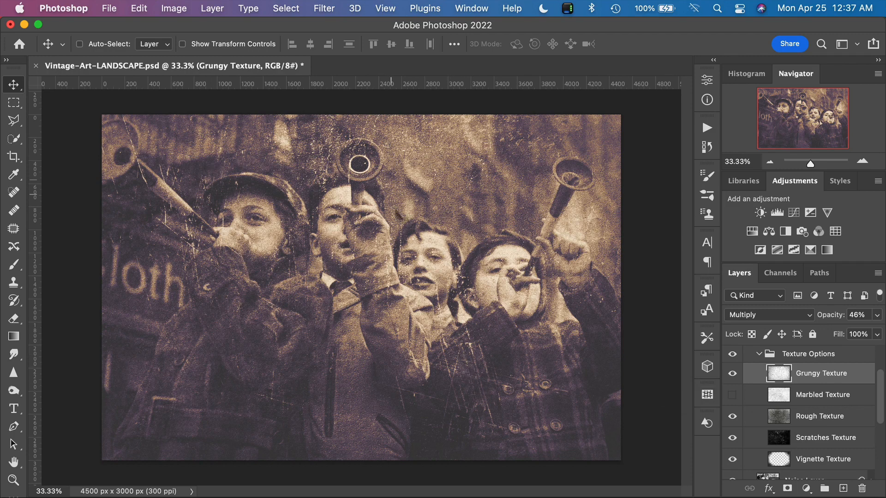
# Step: Set the Scratches Texture layer's opacity to 45% and compare the image with that layer hidden and shown
pyautogui.click(733, 438)
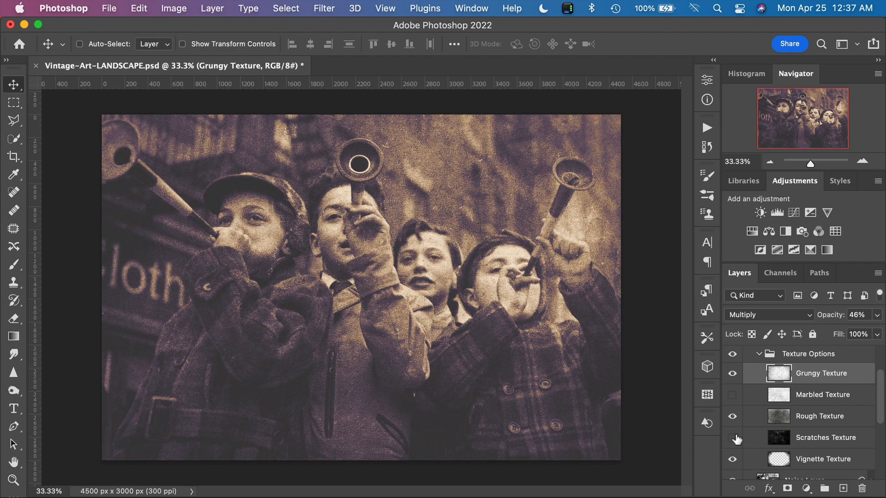
pyautogui.click(737, 438)
pyautogui.click(784, 441)
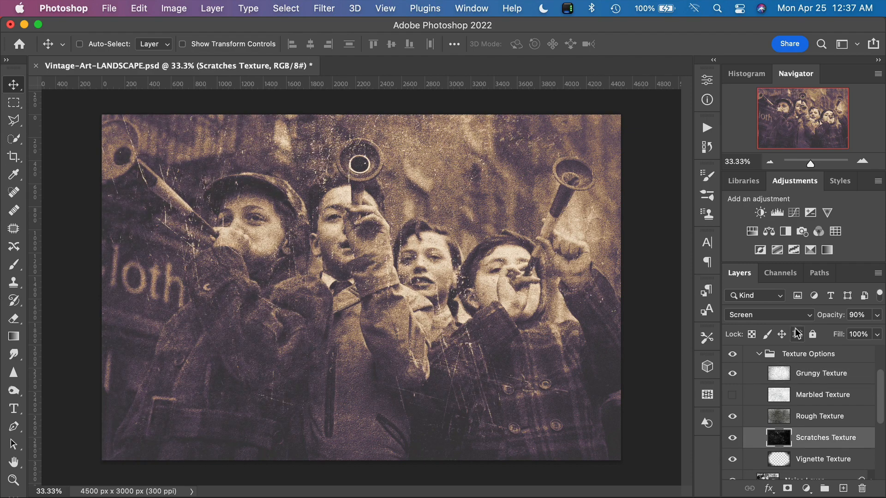
pyautogui.moveTo(832, 318)
pyautogui.mouseDown()
pyautogui.moveTo(791, 315)
pyautogui.moveTo(839, 321)
pyautogui.mouseUp()
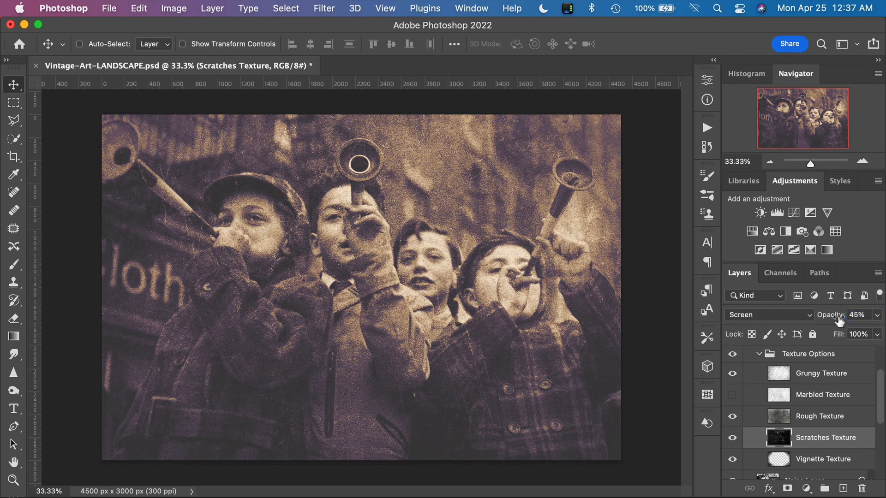
pyautogui.click(731, 439)
pyautogui.click(730, 439)
pyautogui.click(730, 439)
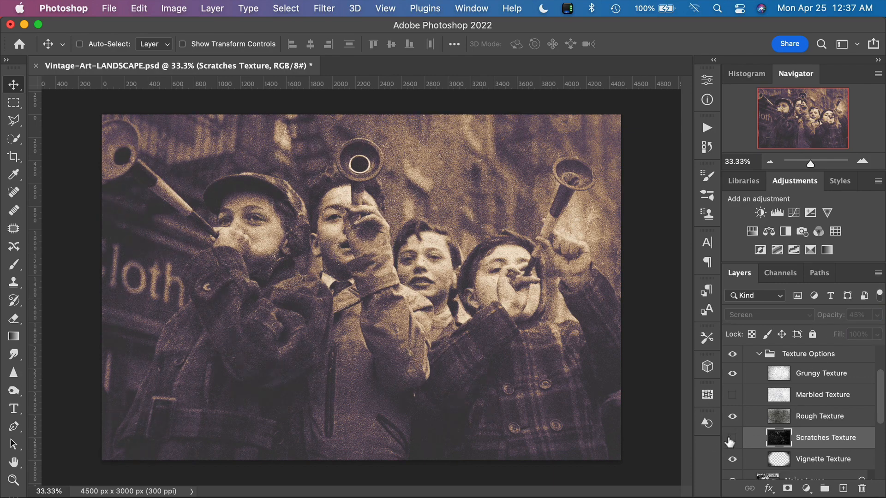
pyautogui.click(730, 439)
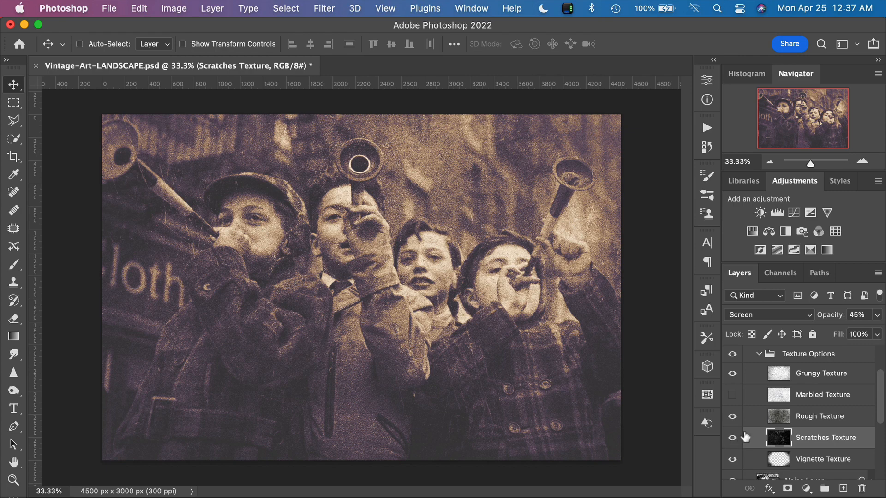
# Step: Compare the image with the Rough Texture layer hidden and shown, and adjust that layer's opacity
pyautogui.click(736, 416)
pyautogui.click(736, 417)
pyautogui.click(736, 417)
pyautogui.click(736, 417)
pyautogui.click(795, 419)
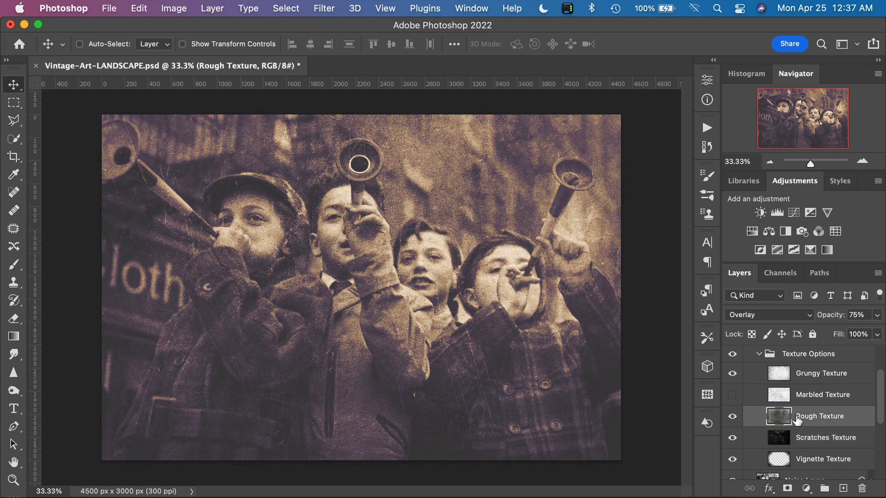
pyautogui.moveTo(833, 319); pyautogui.dragTo(820, 322)
# Step: Set the Vignette Texture layer's opacity to 85% and collapse the Grunge Effect Options group
pyautogui.click(814, 465)
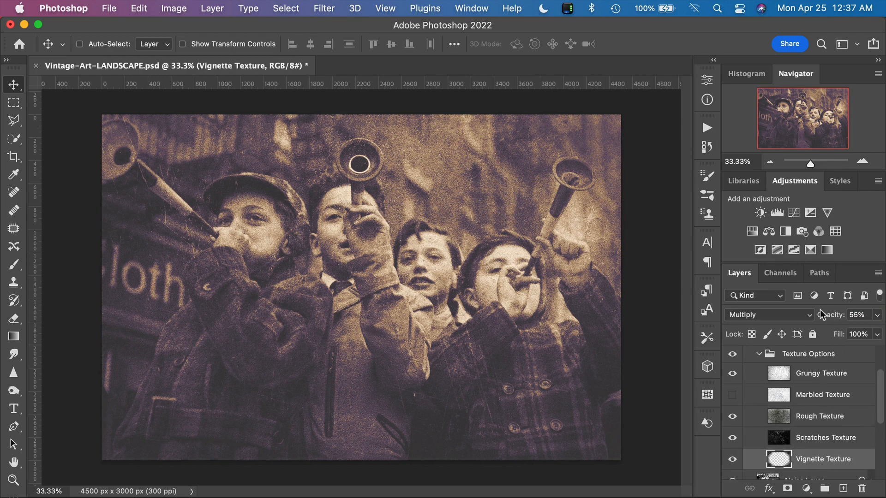
pyautogui.moveTo(824, 315)
pyautogui.mouseDown()
pyautogui.moveTo(847, 318)
pyautogui.moveTo(793, 322)
pyautogui.moveTo(838, 320)
pyautogui.mouseUp()
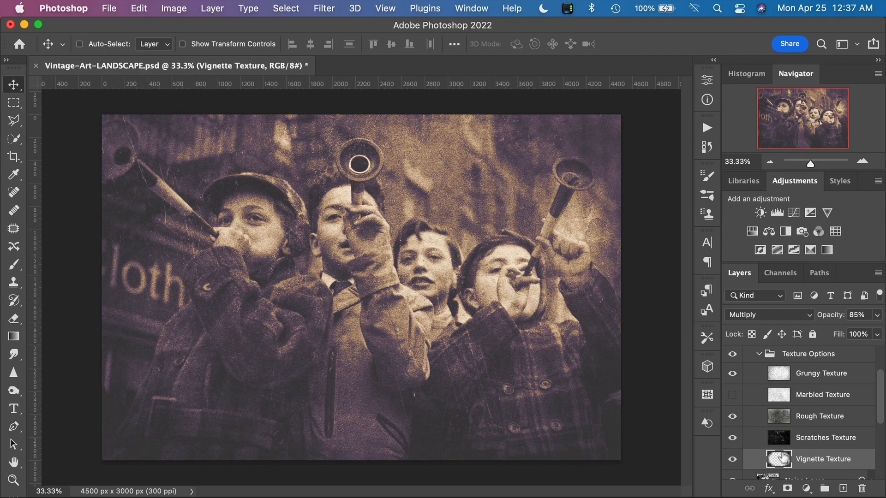
pyautogui.scroll(-4, 786, 448)
pyautogui.scroll(-2, 785, 456)
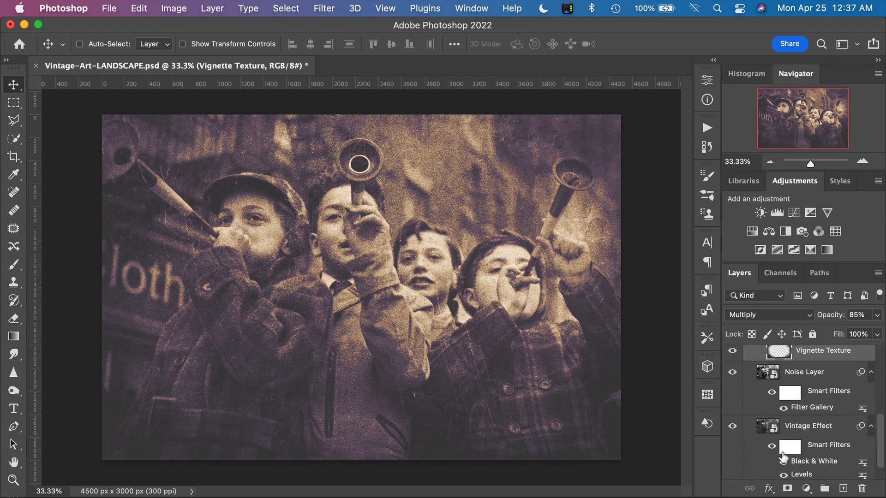
pyautogui.scroll(4, 784, 457)
pyautogui.scroll(3, 783, 457)
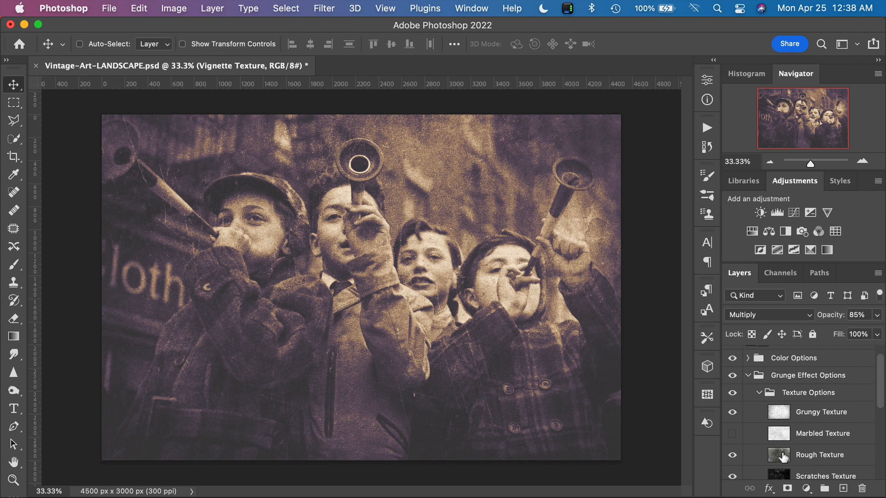
pyautogui.click(748, 375)
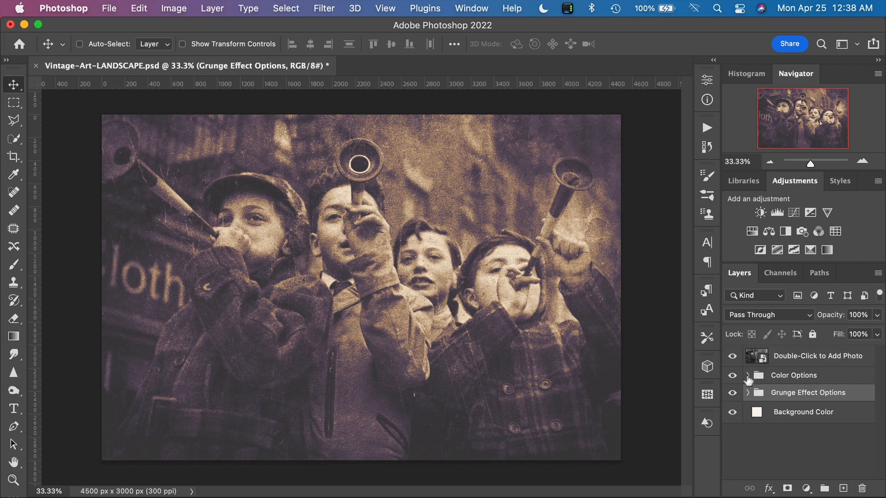